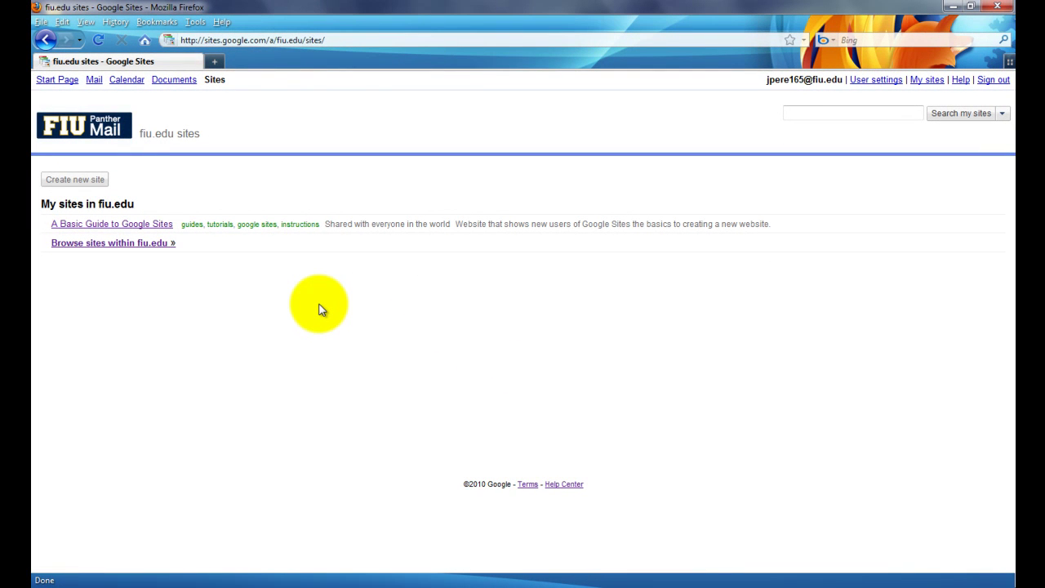
- Start a new Google Site and name it Portfolio
click(95, 187)
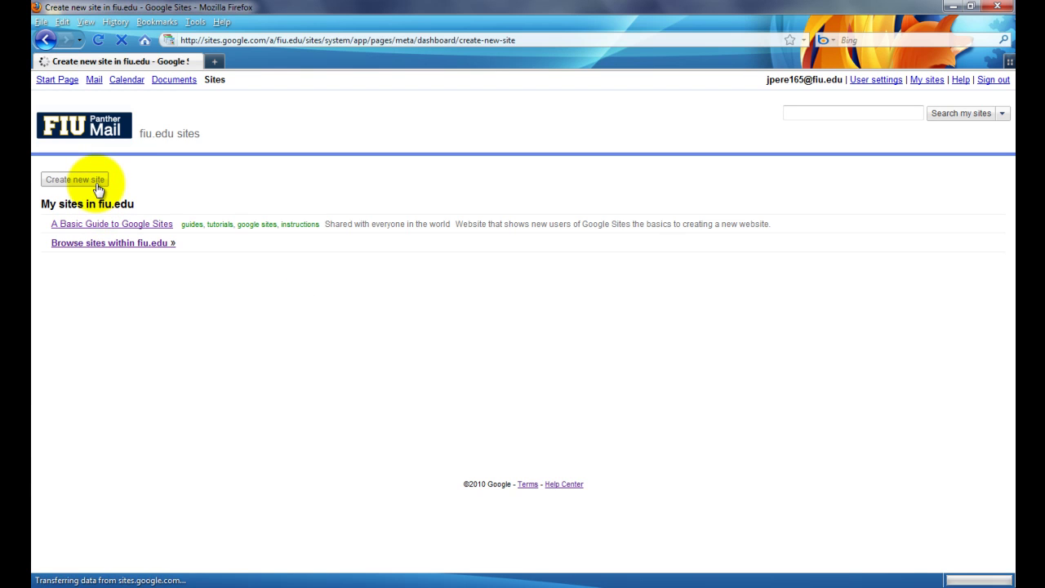
text(Po)
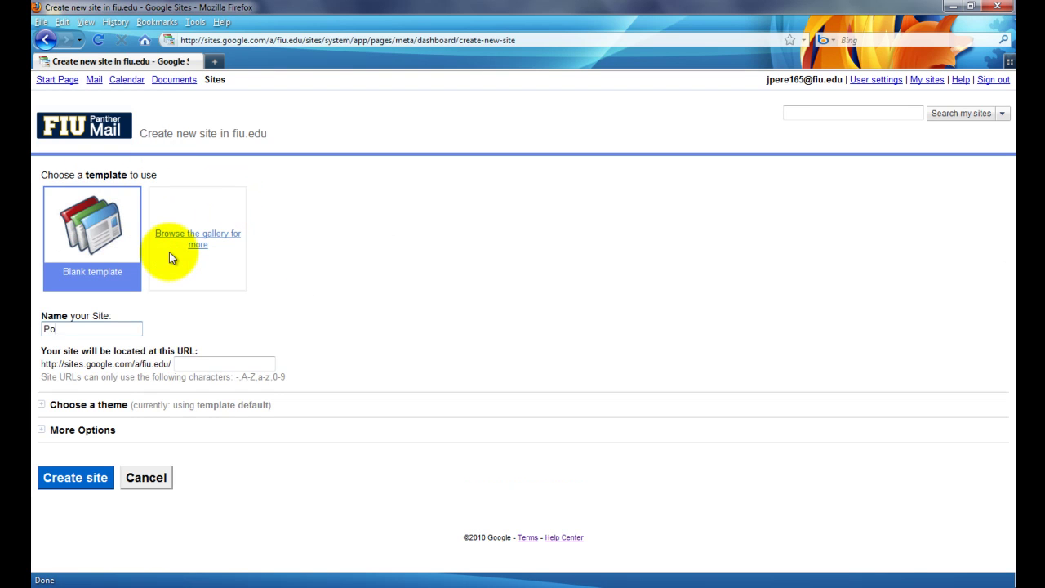
text(rtfolio)
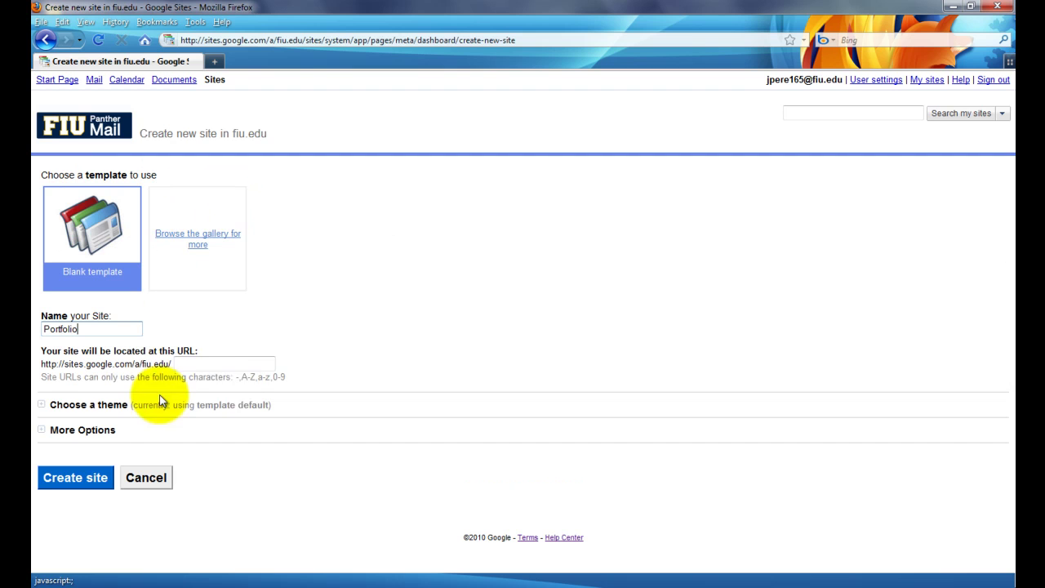
key(Tab)
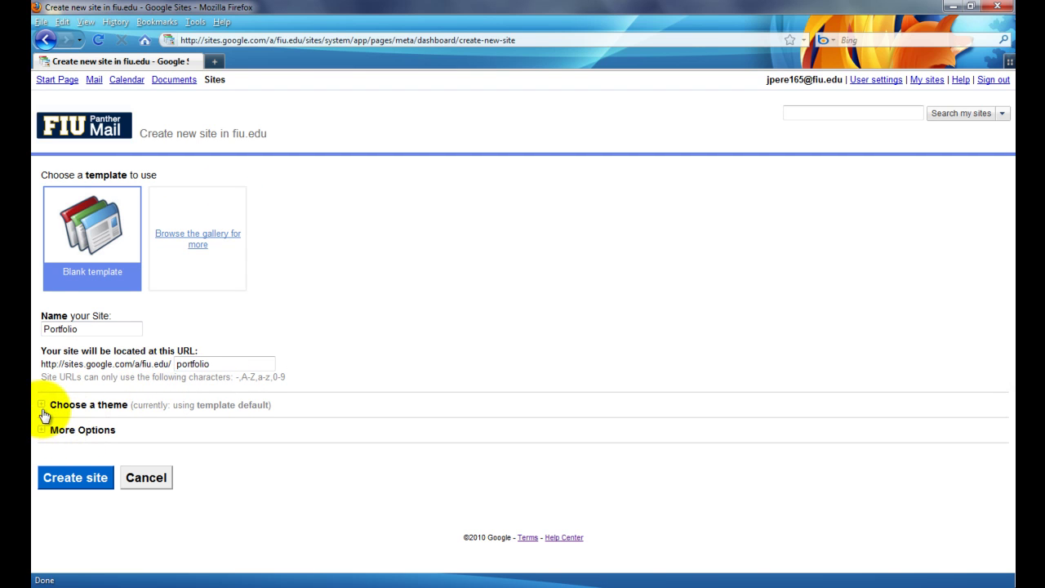
- Apply the Terra: Water theme and create the site
click(44, 410)
scroll(204, 401, down, 5)
click(305, 374)
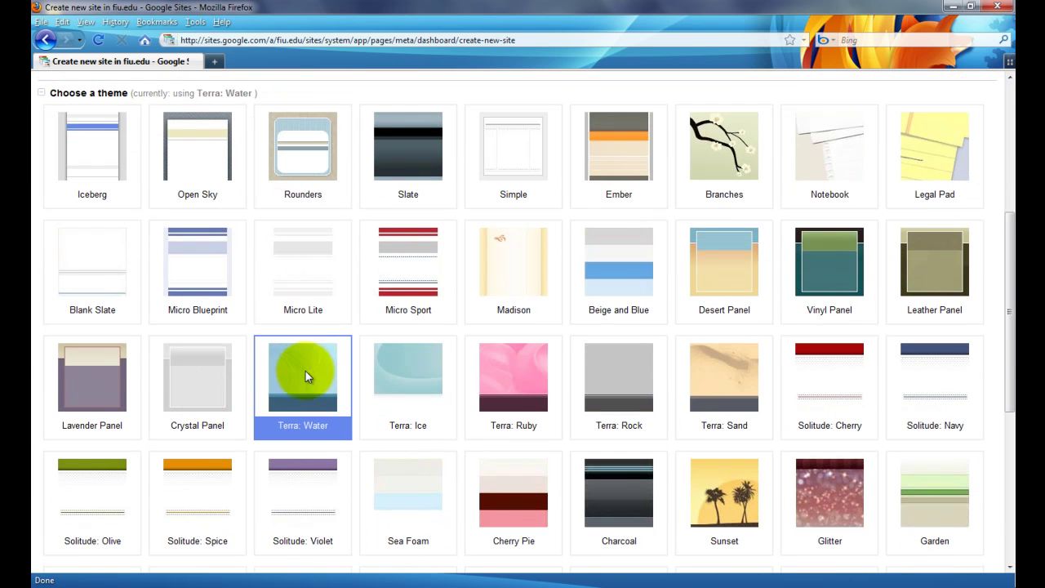
scroll(325, 347, down, 6)
click(67, 507)
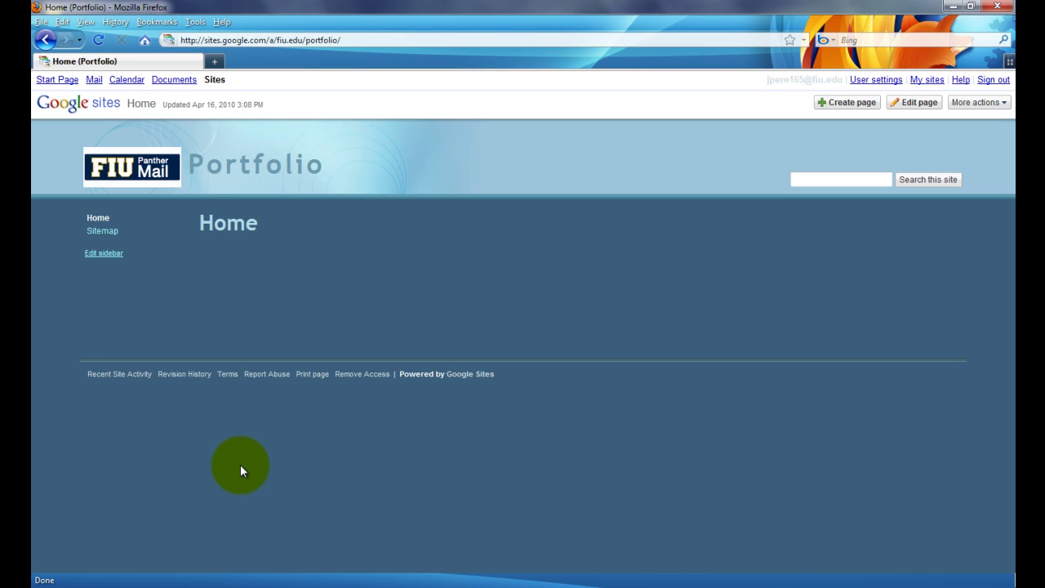
- Open Google Docs in a new tab and show My folders
middle_click(173, 82)
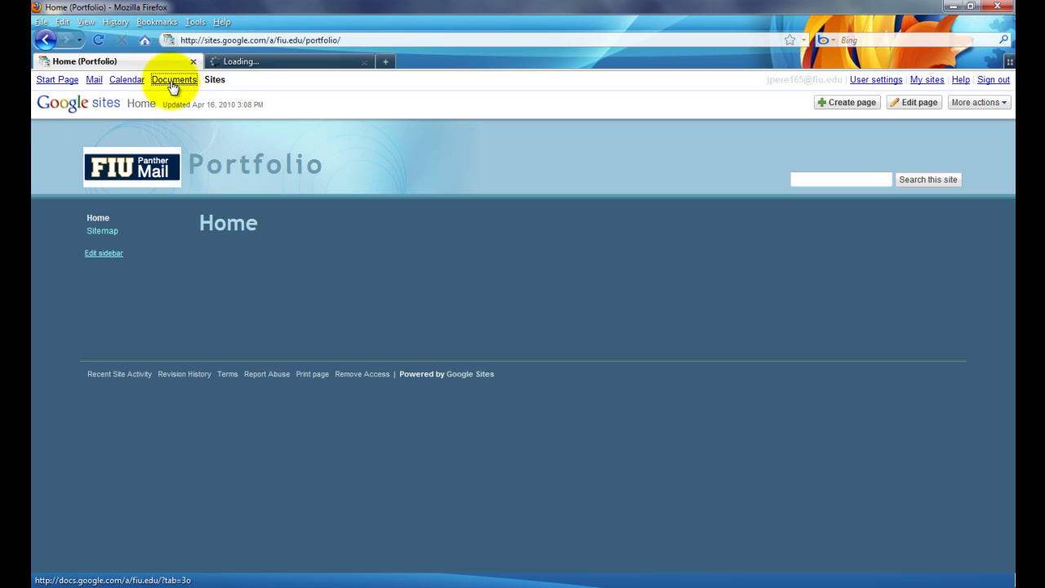
click(257, 63)
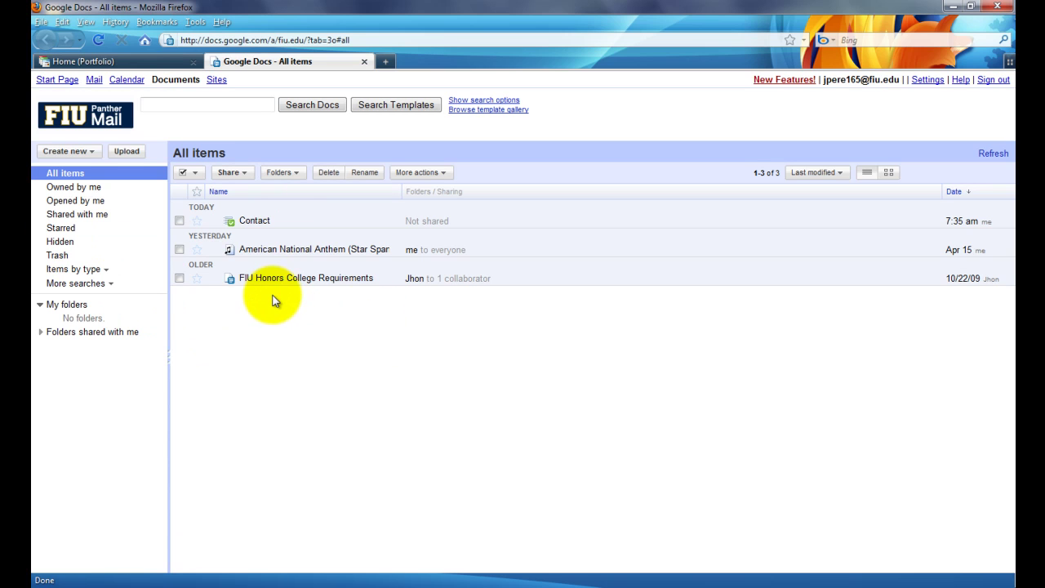
click(67, 305)
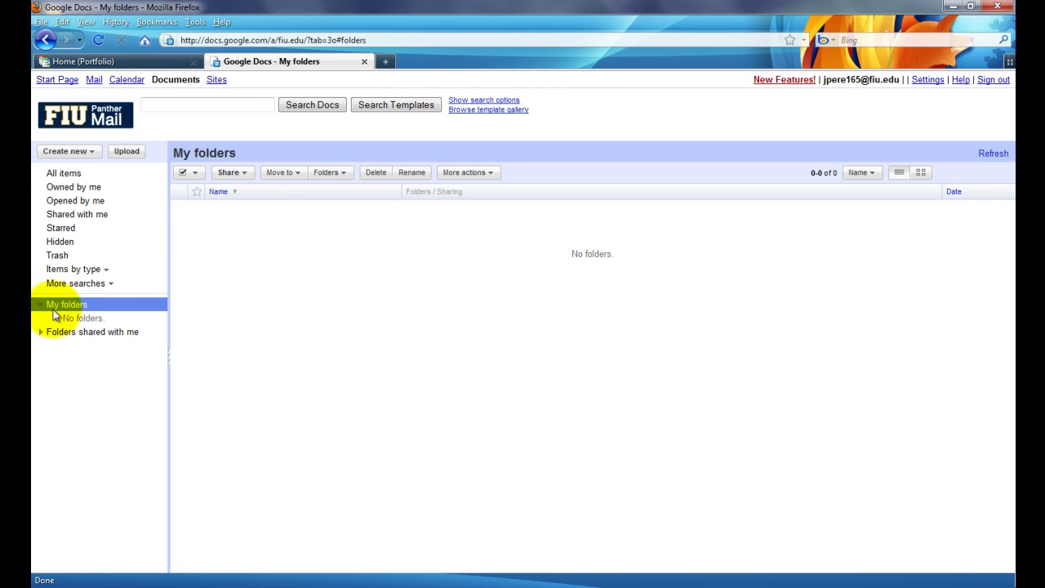
- Create a new folder named Portfolio
click(91, 153)
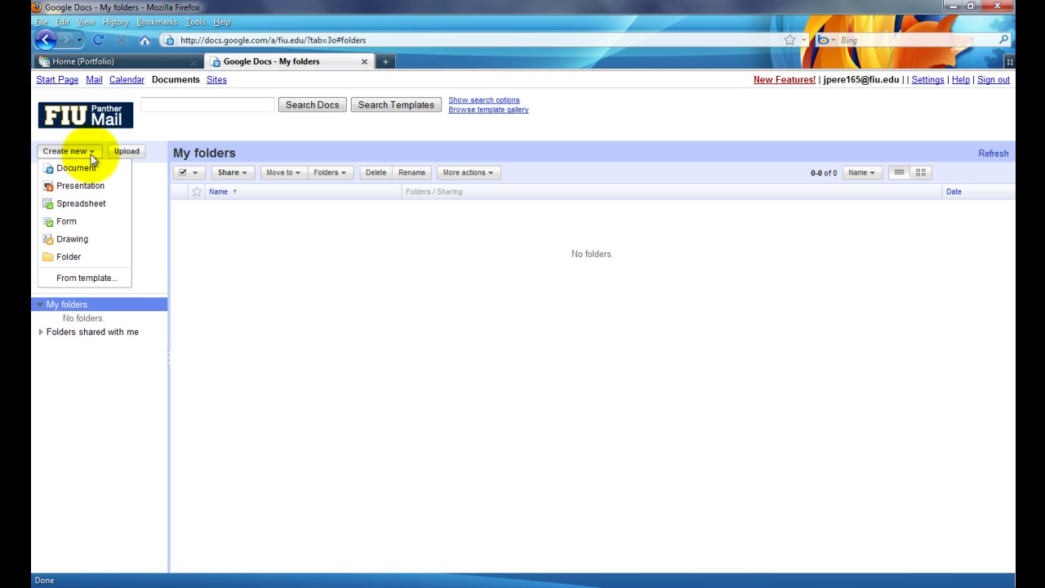
click(70, 257)
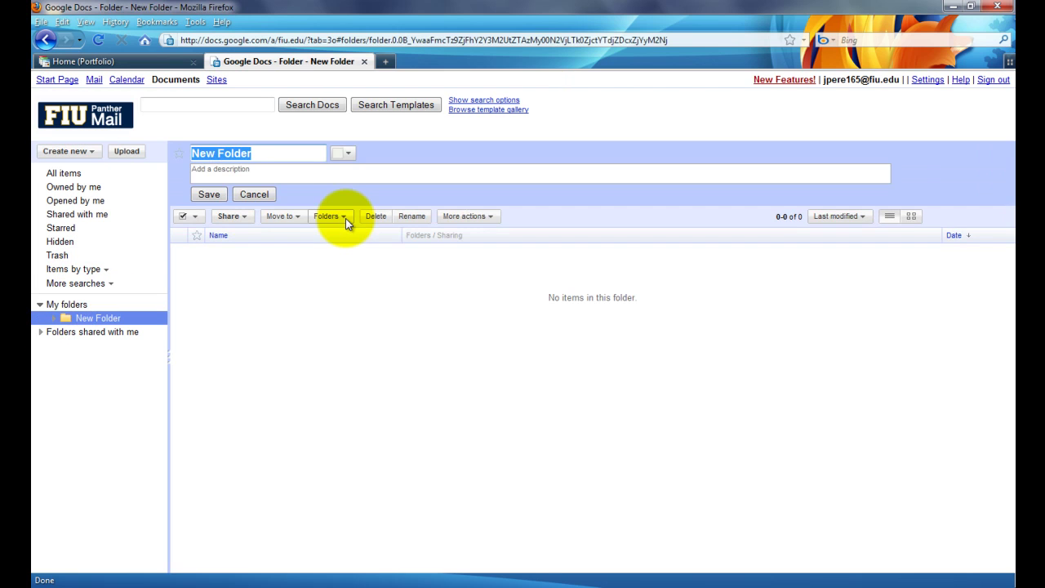
text(Portofolio)
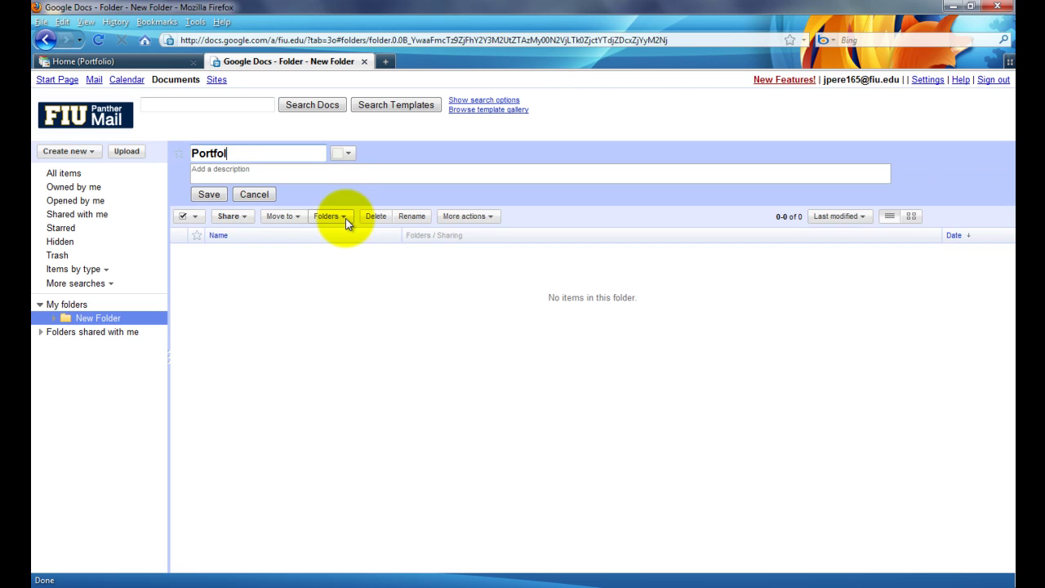
click(204, 200)
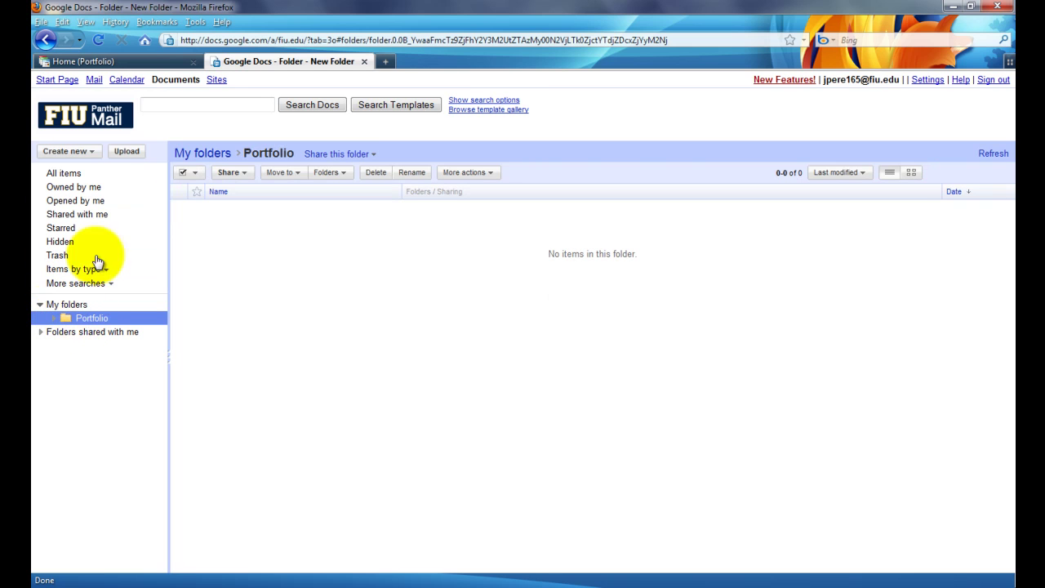
- Queue all eight documents from the computer's Portfolio folder on the Upload Files page
click(133, 155)
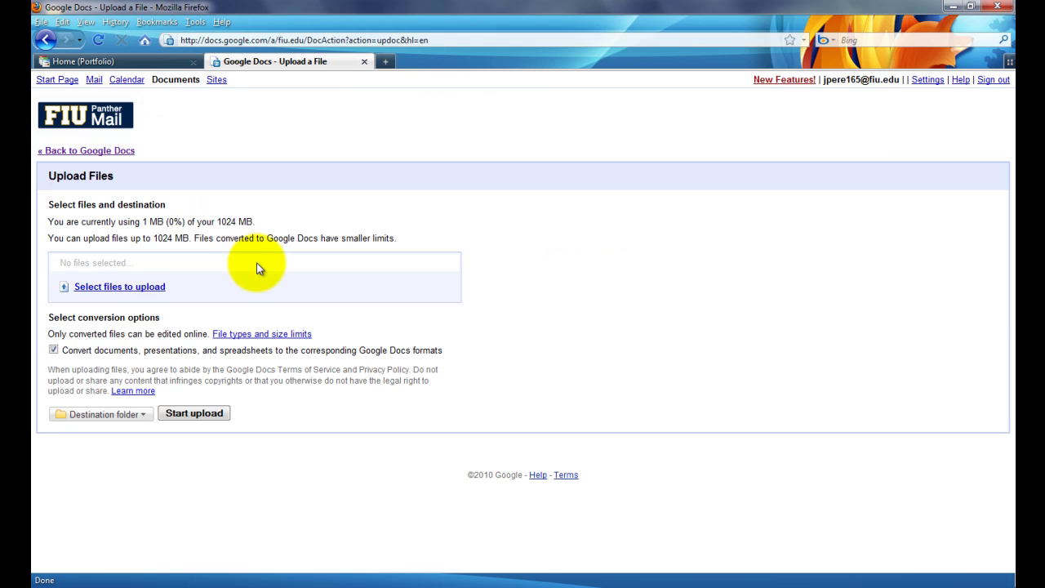
click(124, 290)
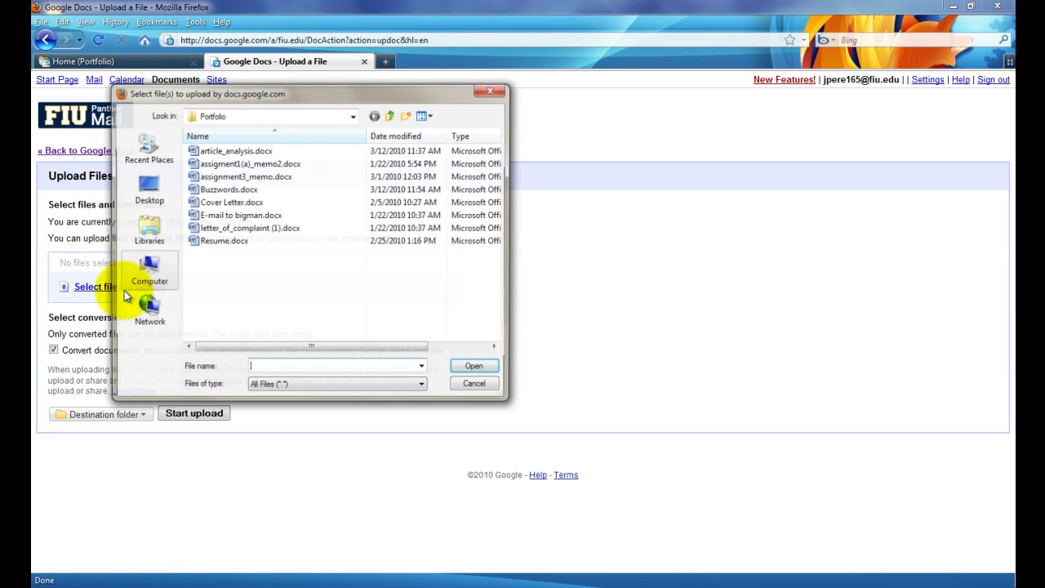
drag(248, 267, 245, 82)
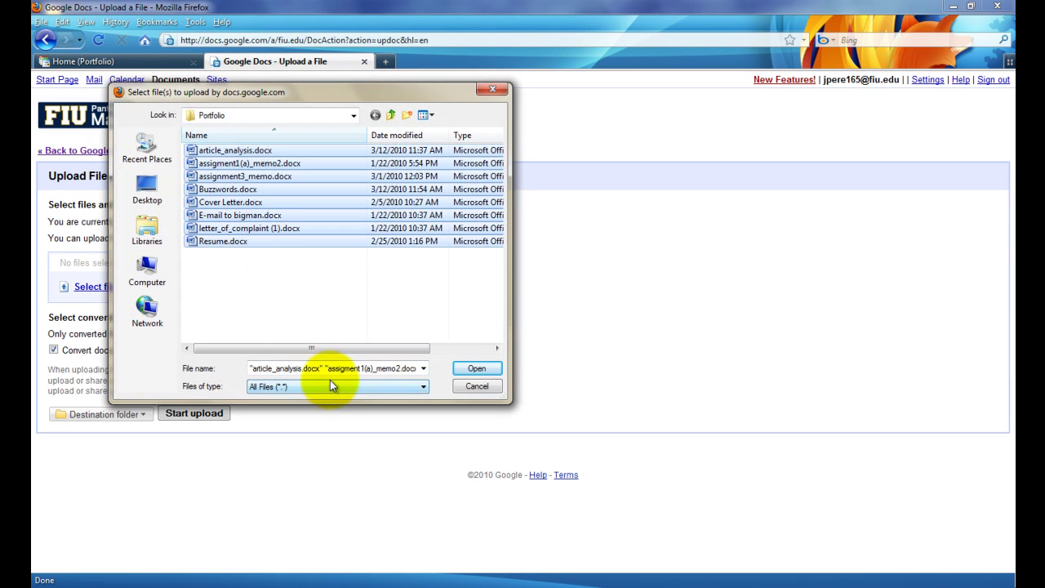
click(472, 367)
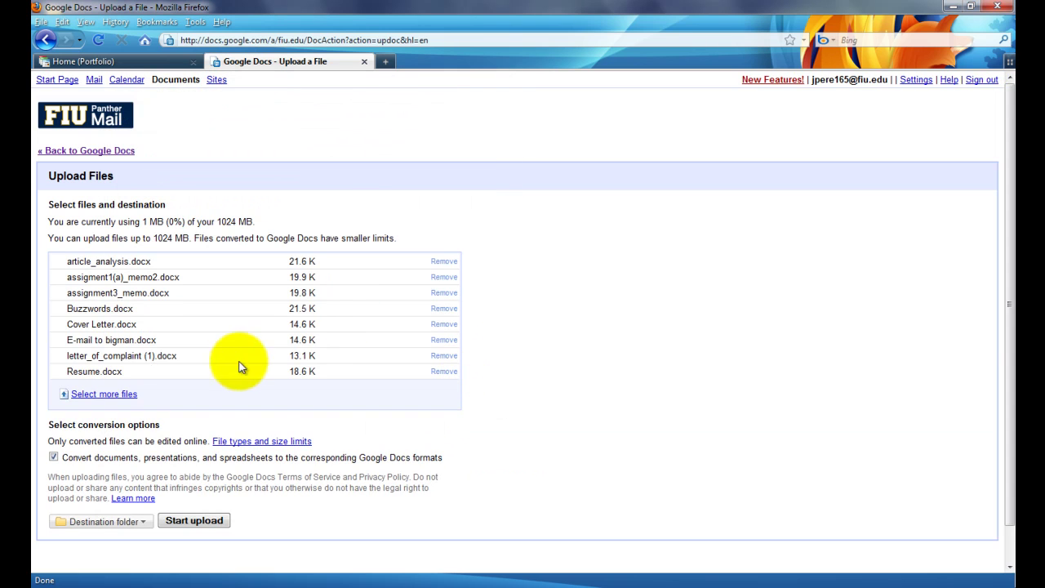
scroll(268, 387, down, 1)
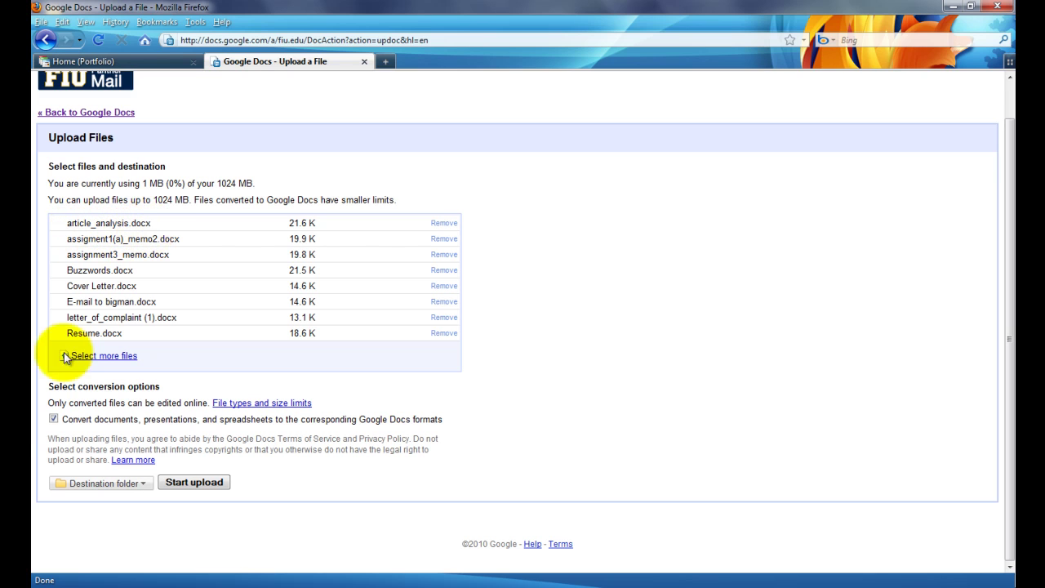
- Uncheck the option that converts uploads to Google Docs formats
click(54, 420)
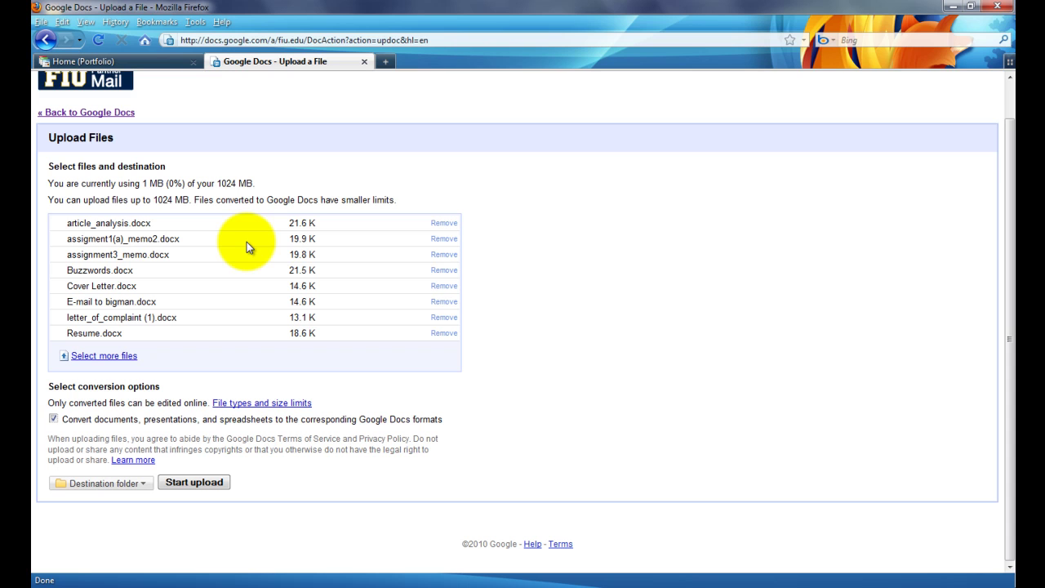
click(52, 420)
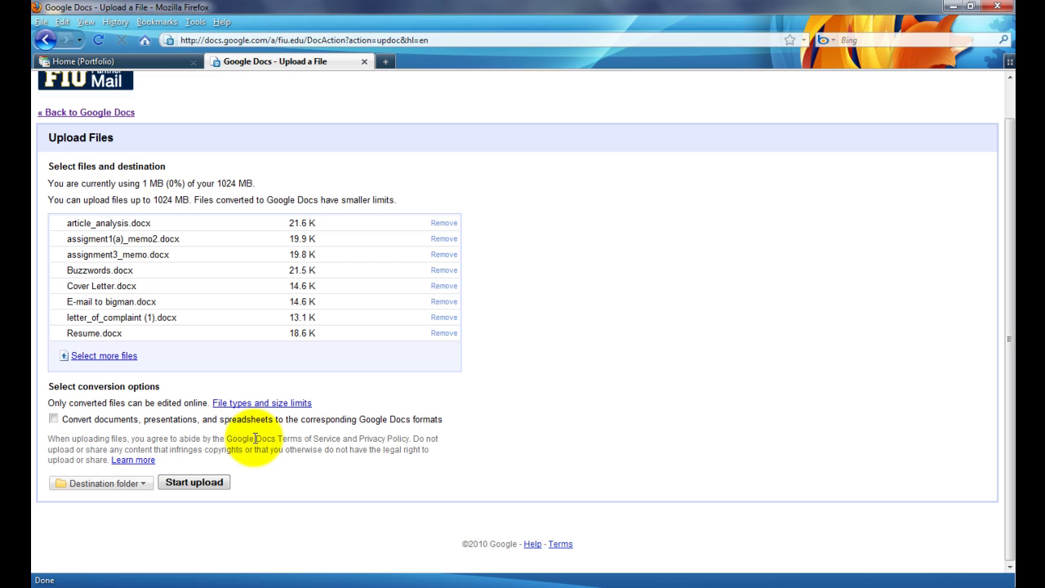
- Upload the eight documents into the Portfolio folder, then return to the site's Home page
double_click(101, 442)
click(101, 441)
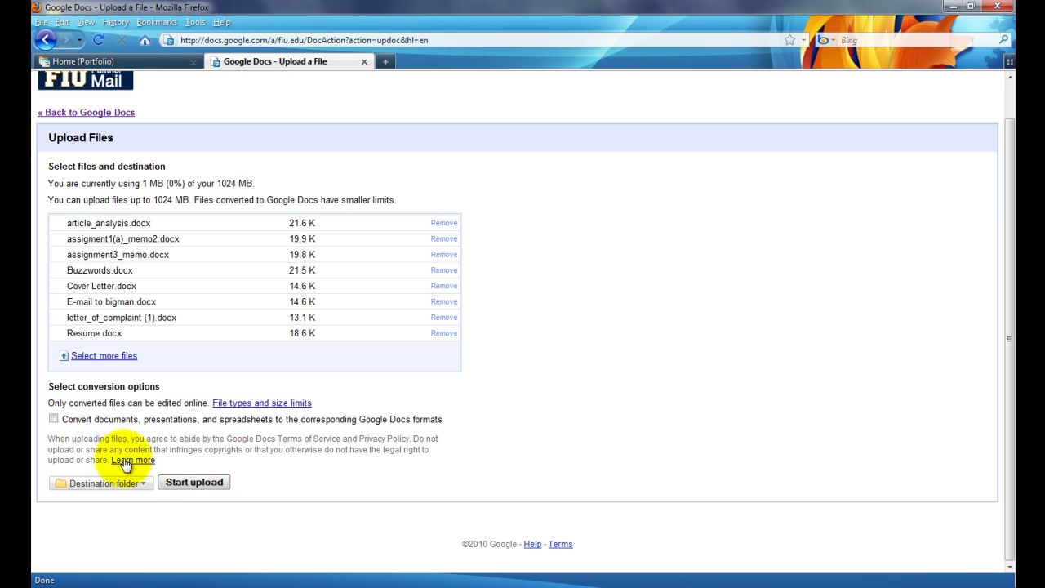
click(143, 483)
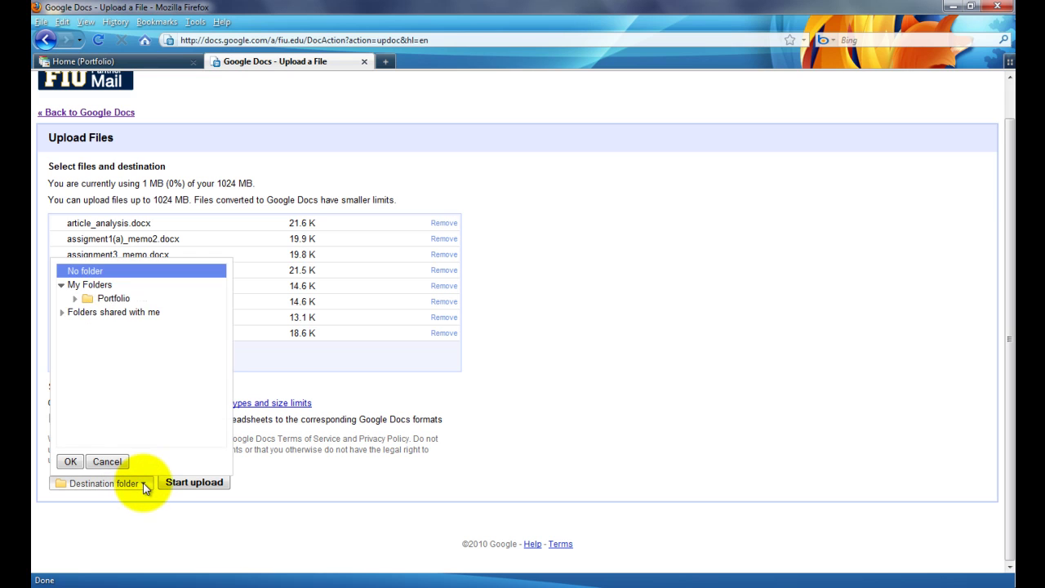
click(113, 298)
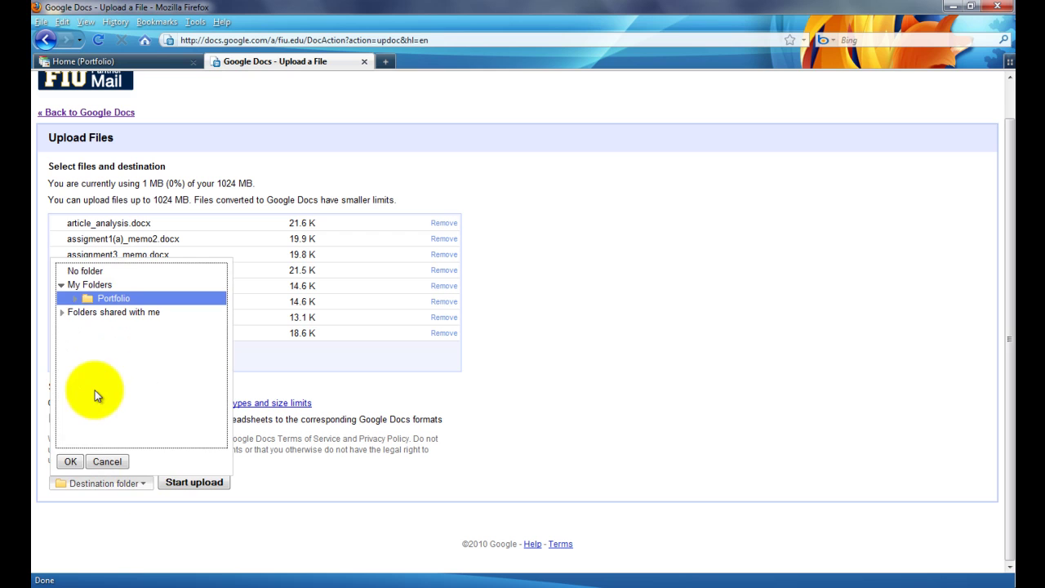
click(71, 461)
click(163, 483)
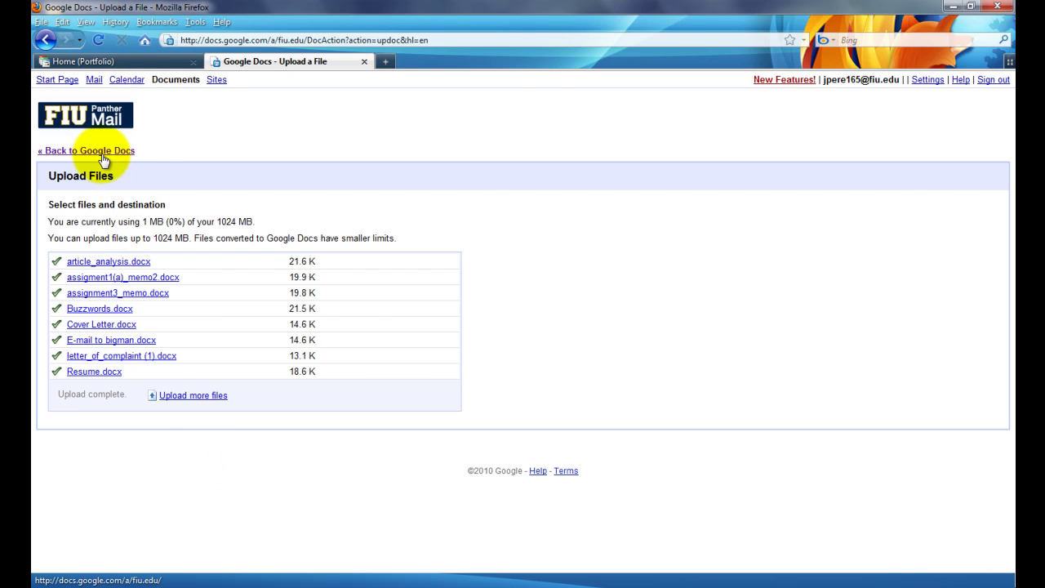
click(104, 155)
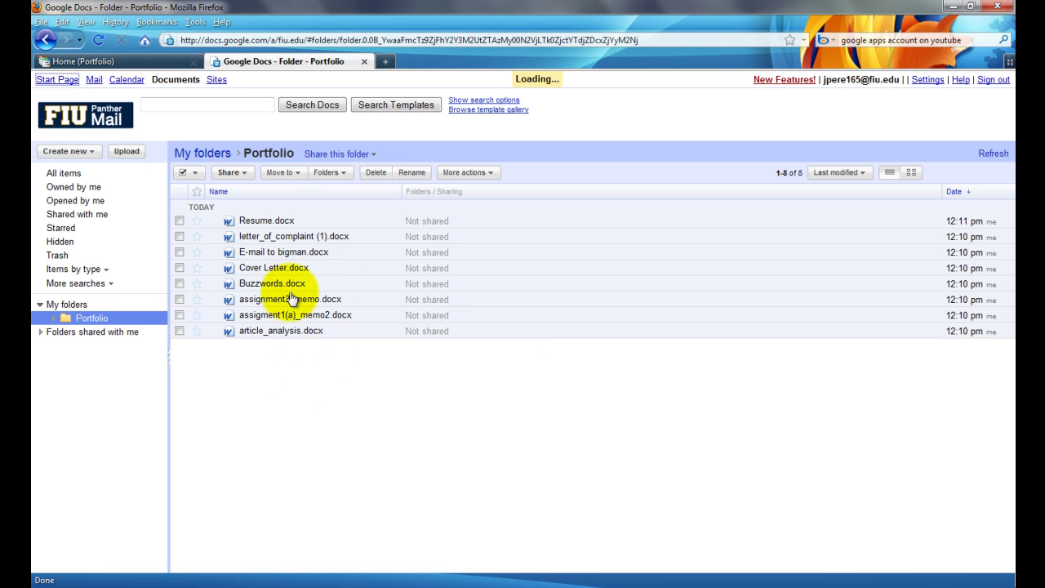
click(166, 59)
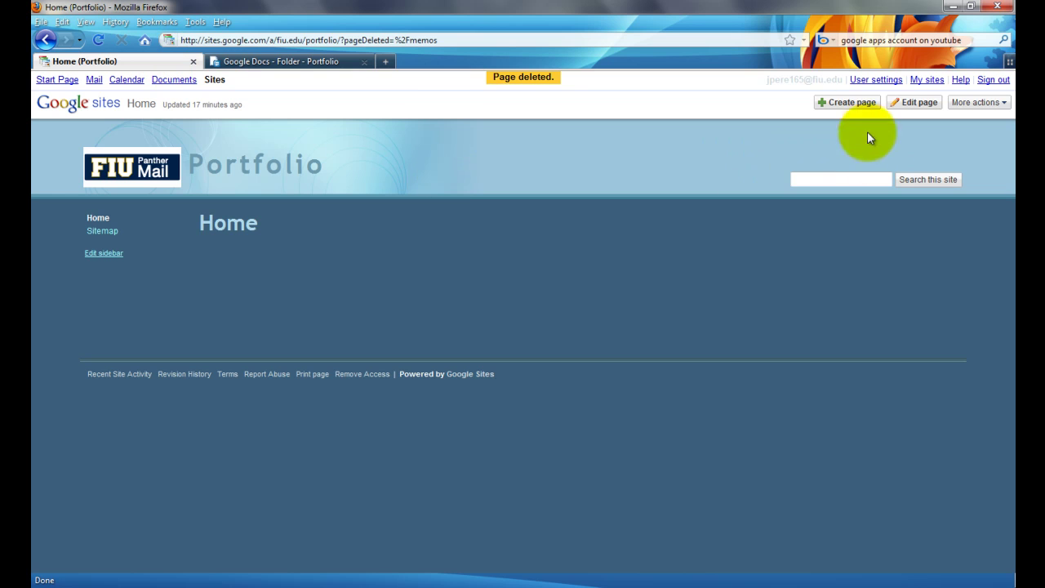
- Create a Memos page with 'Memo Assignment 1' typed and selected in its body
click(859, 103)
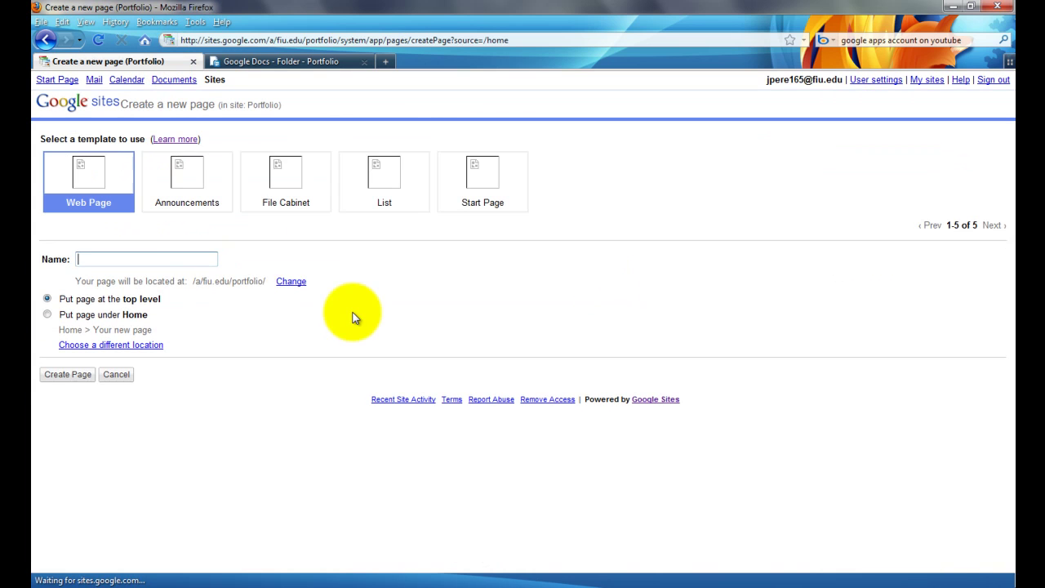
text(Memos)
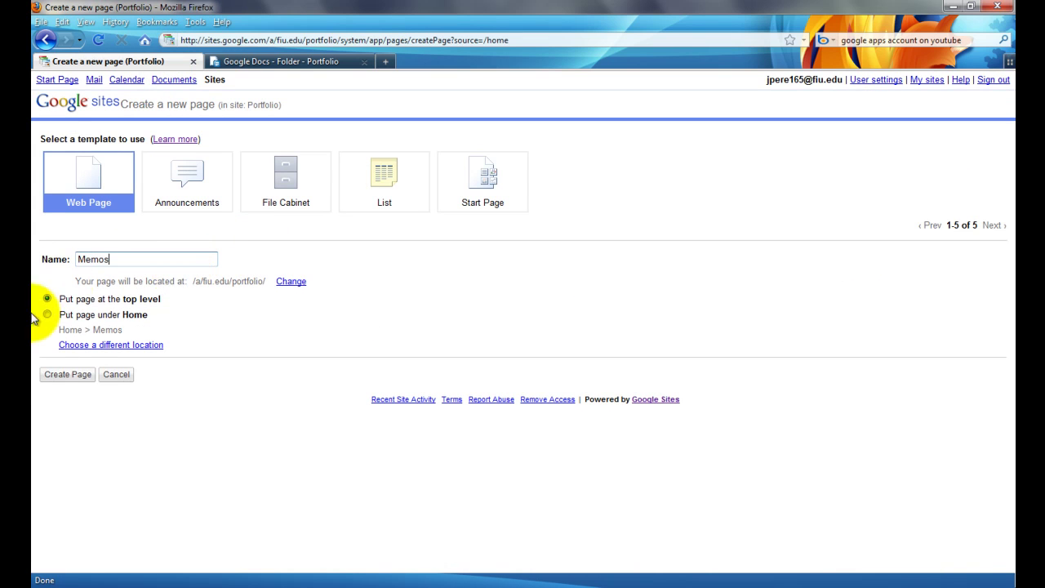
click(70, 377)
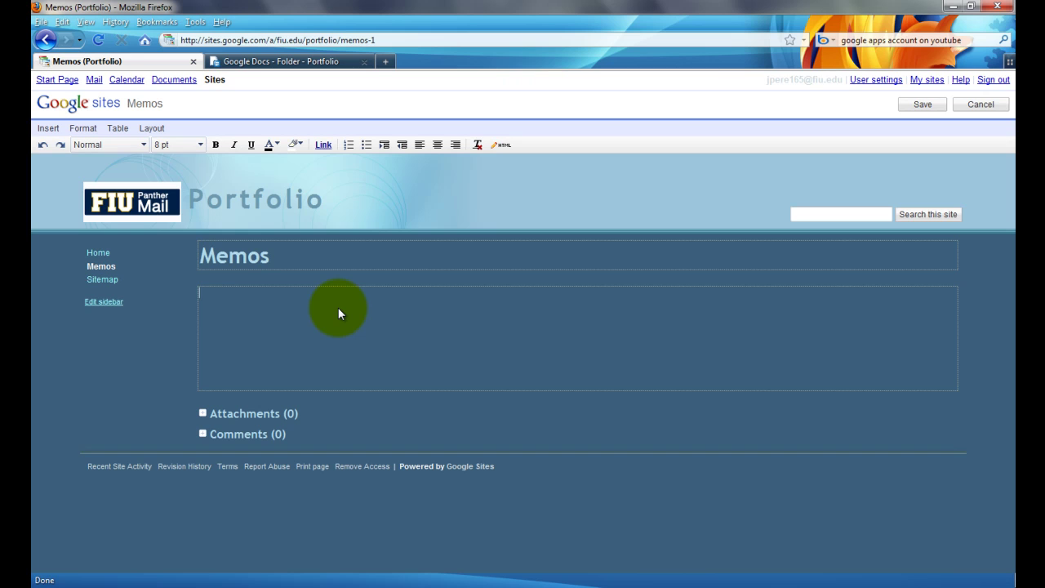
text(Memo Assignment 1)
key(ctrl+a)
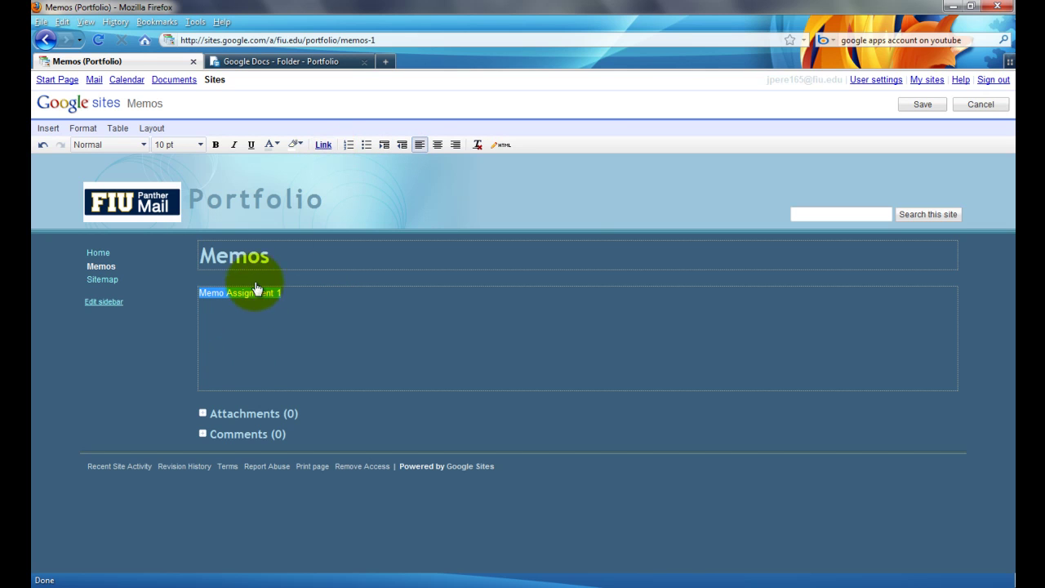
- Open assigment1(a)_memo2.docx from the Portfolio folder and copy its download link address
click(325, 66)
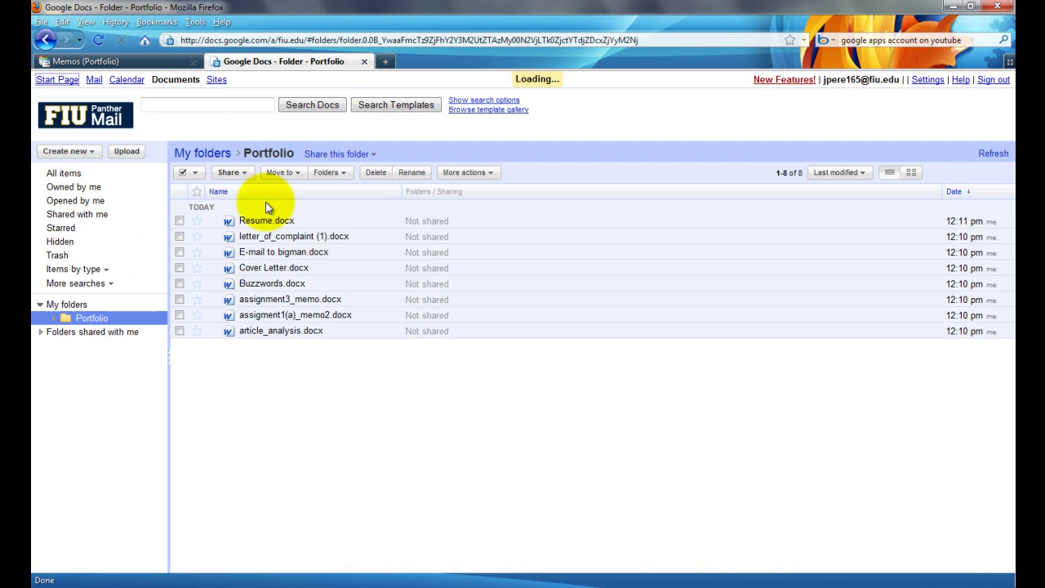
click(277, 320)
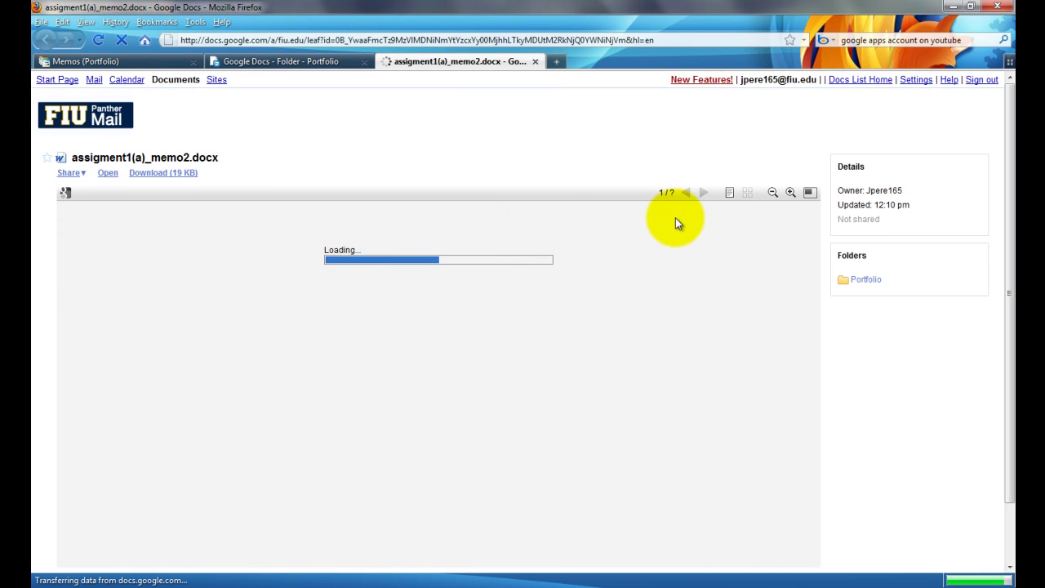
mouse_move(1013, 163)
mouse_down()
mouse_move(1004, 205)
mouse_move(1006, 147)
mouse_up()
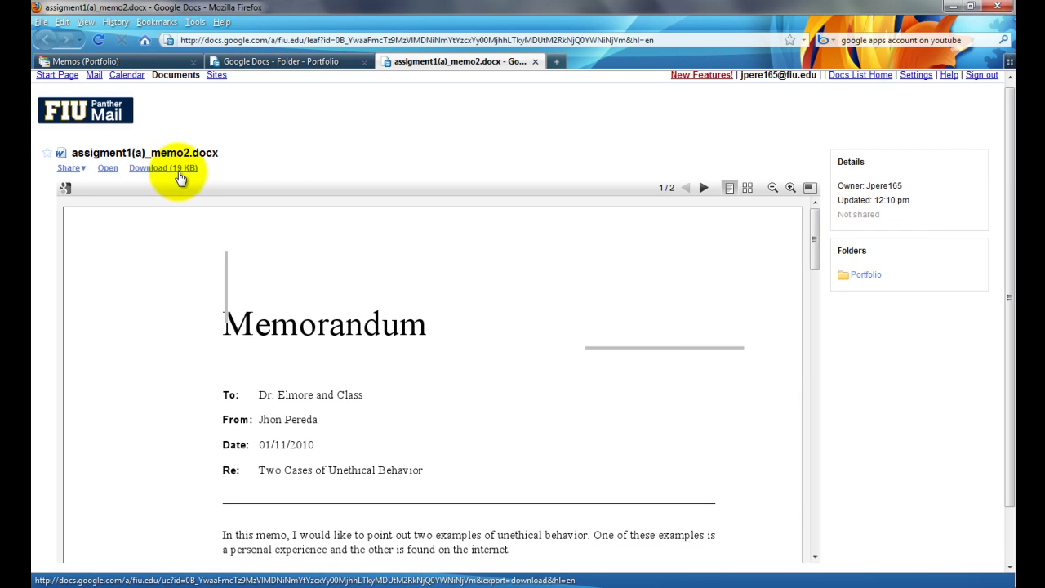
right_click(187, 169)
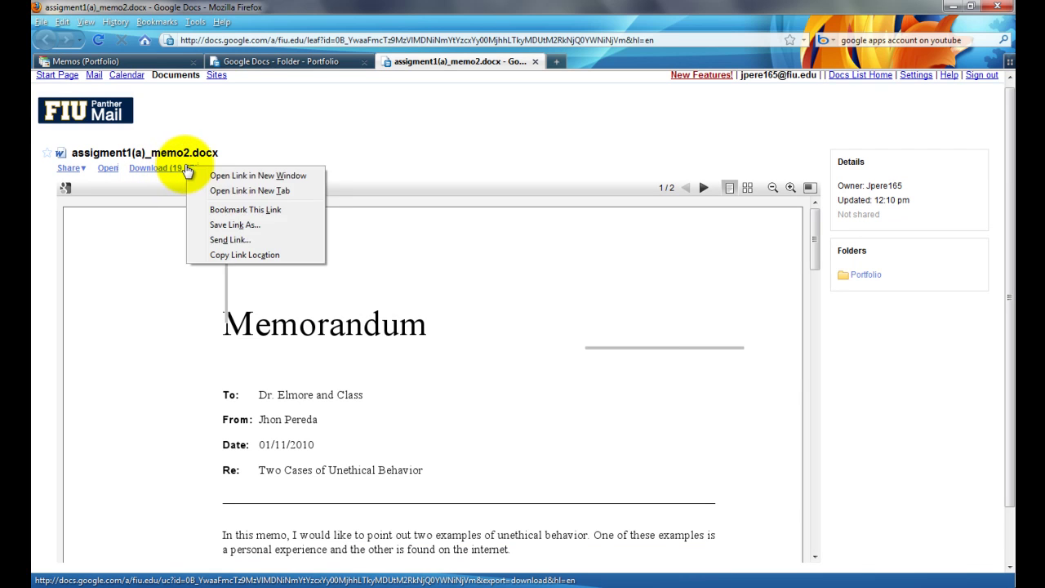
click(249, 255)
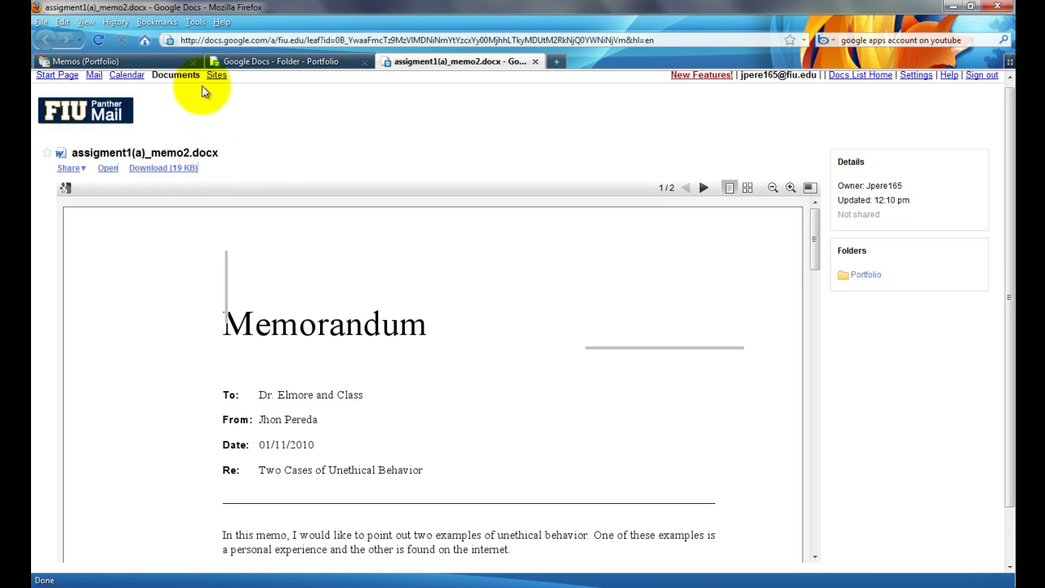
- Link 'Memo Assignment 1' to the pasted memo download URL and save the Memos page
click(177, 64)
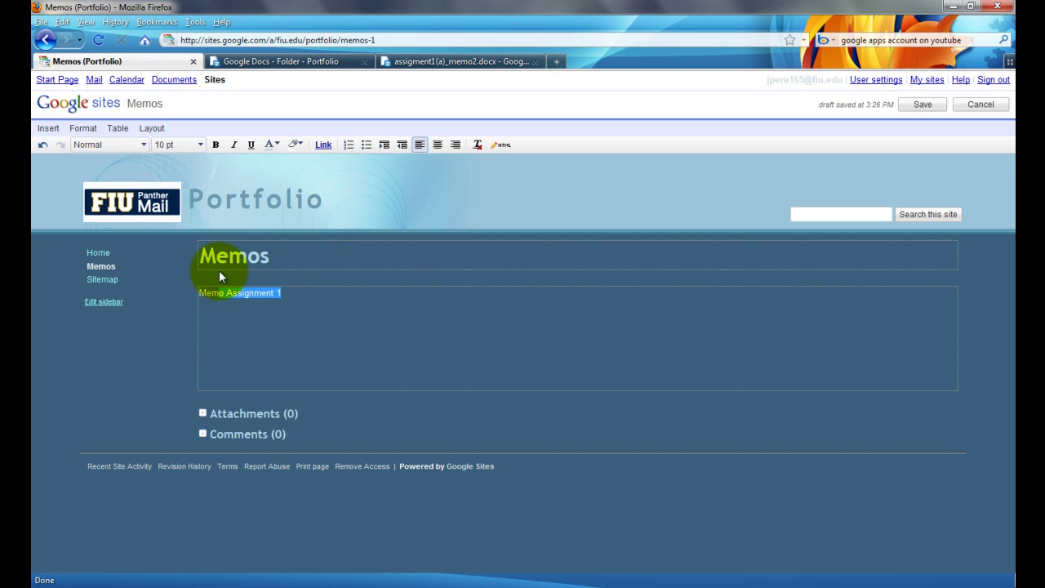
click(324, 145)
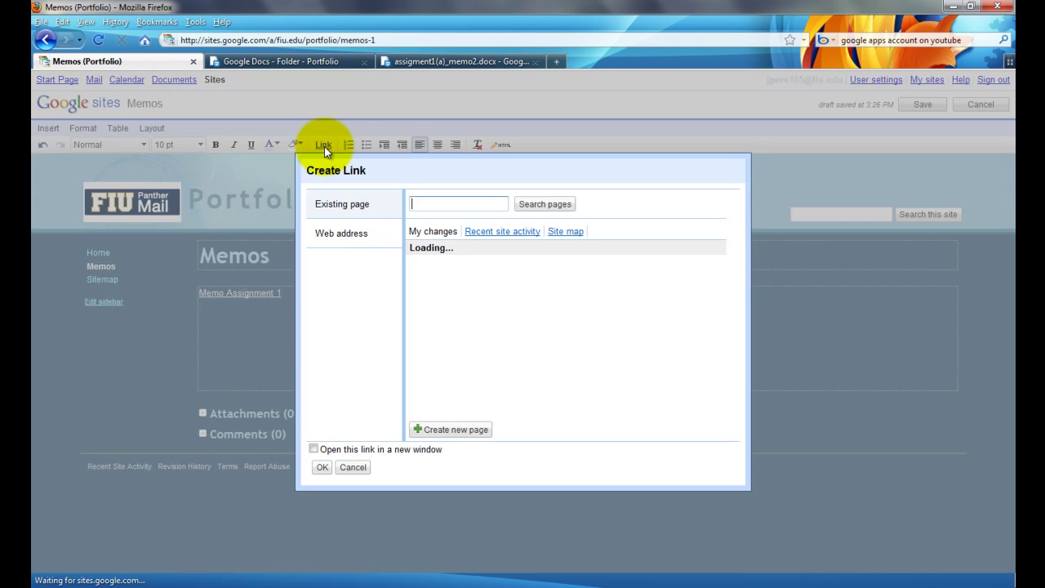
click(346, 235)
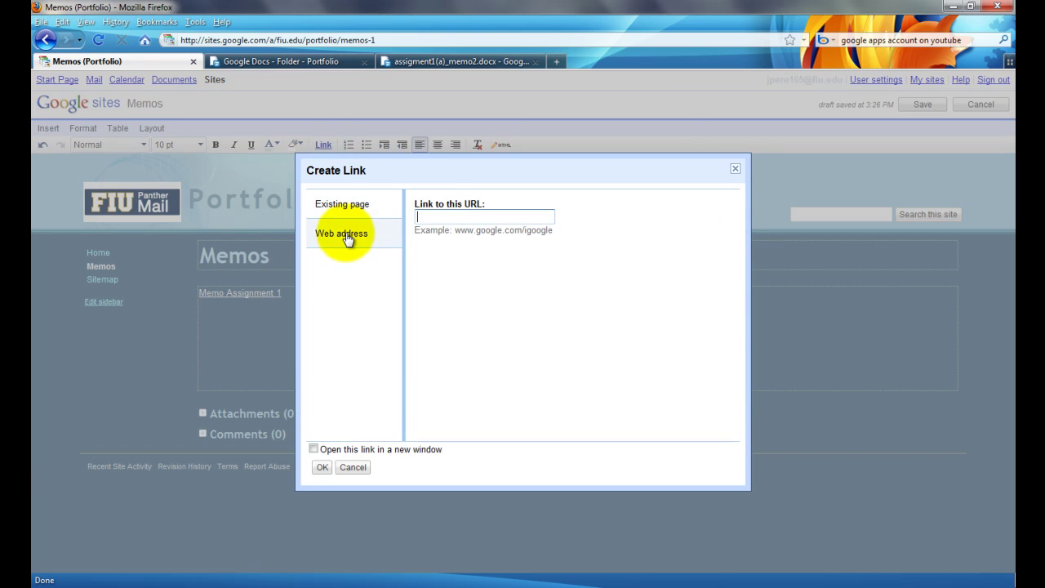
right_click(441, 217)
click(473, 276)
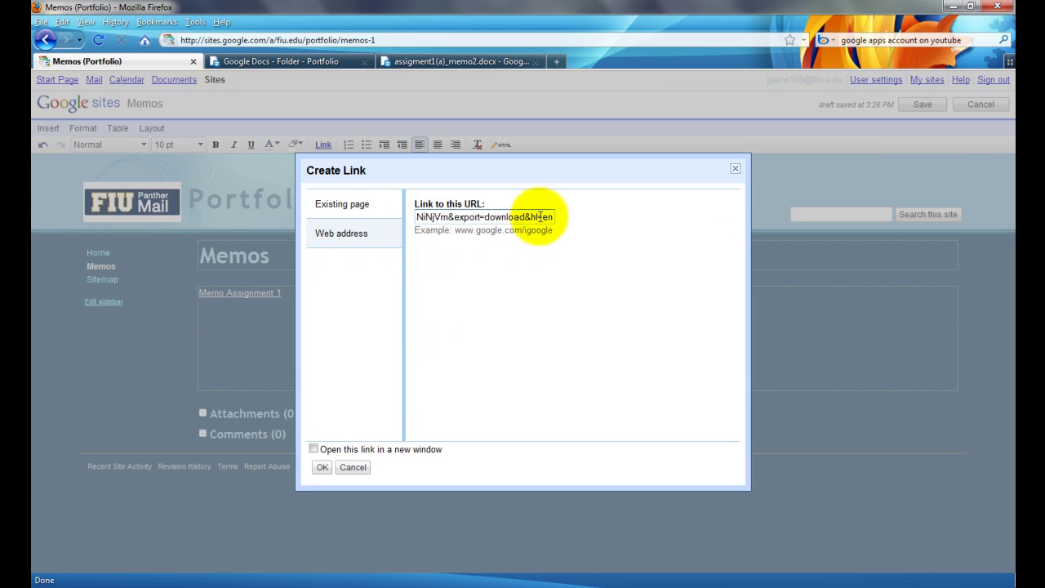
drag(541, 216, 345, 233)
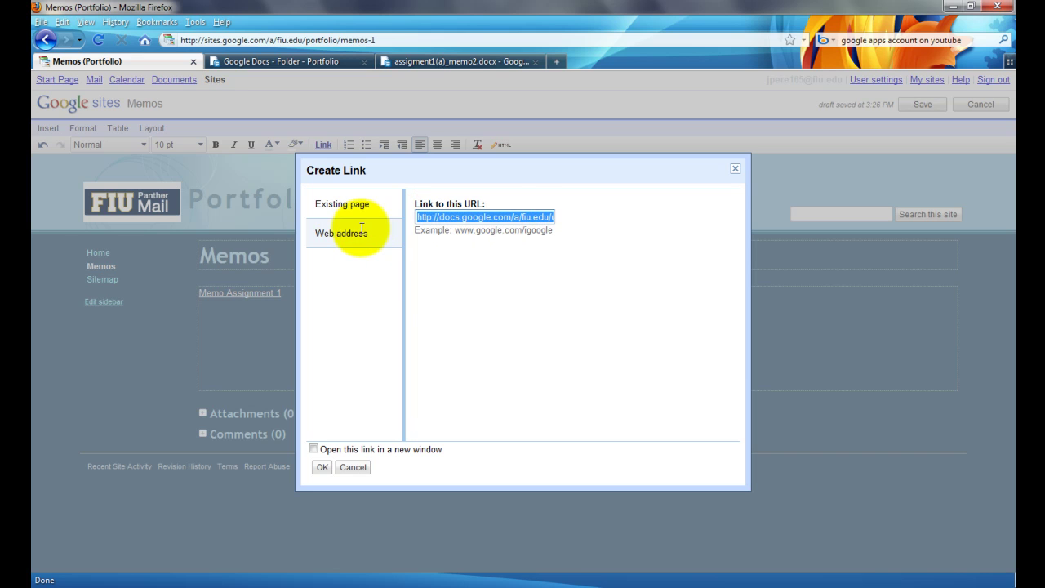
click(427, 288)
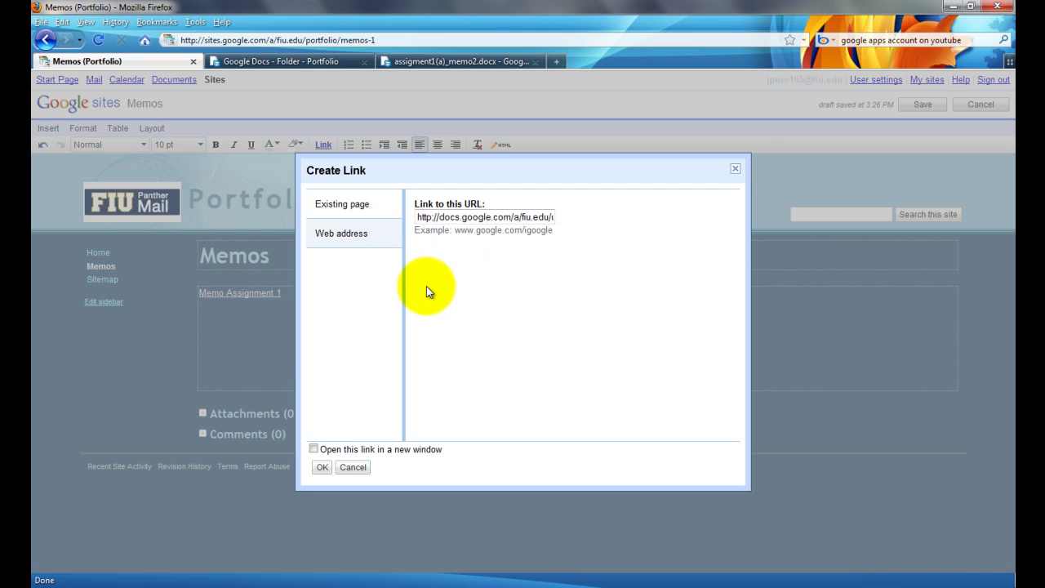
click(322, 470)
click(354, 351)
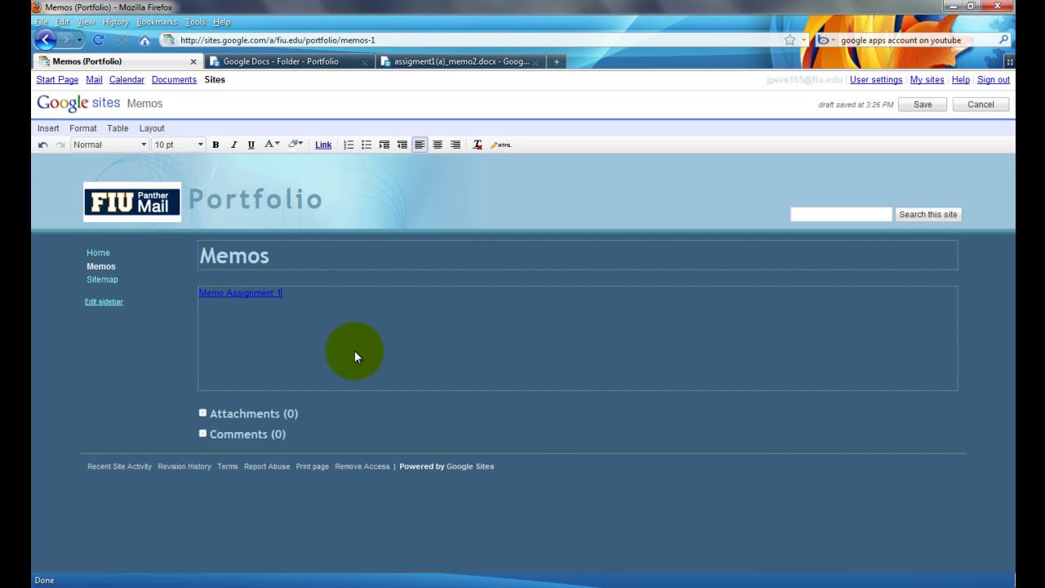
click(915, 107)
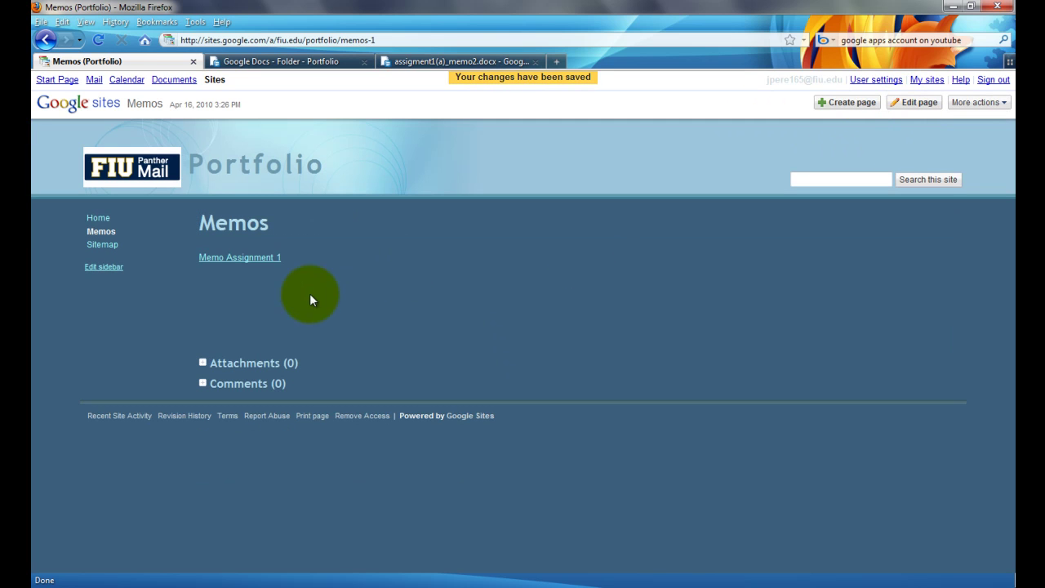
click(274, 257)
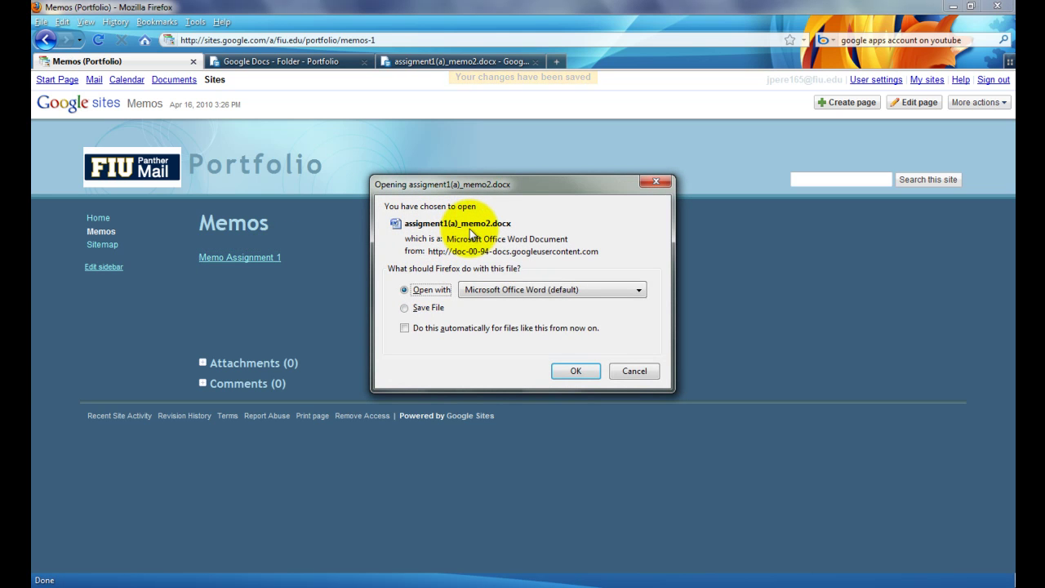
click(581, 373)
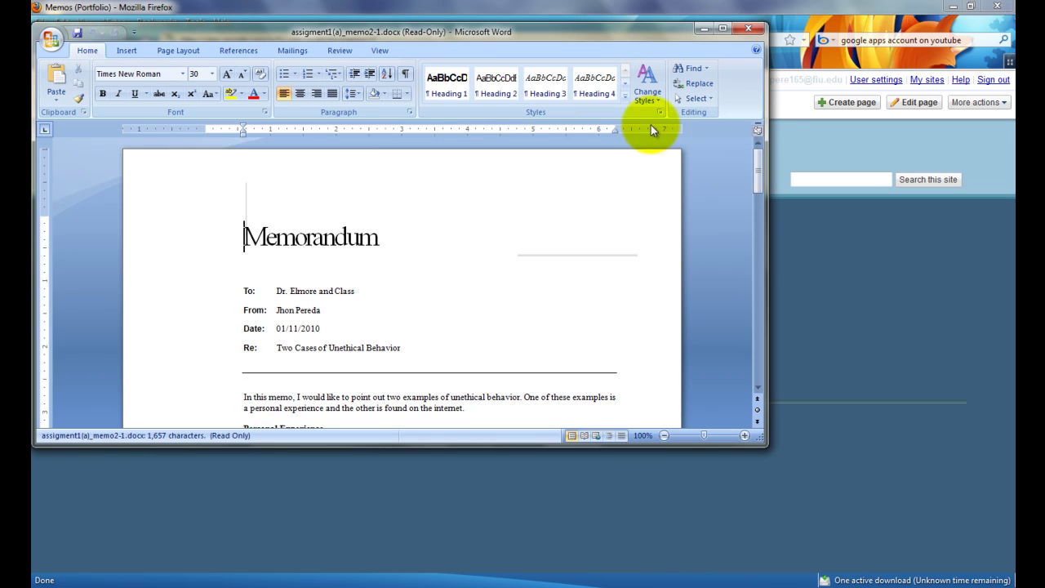
double_click(586, 33)
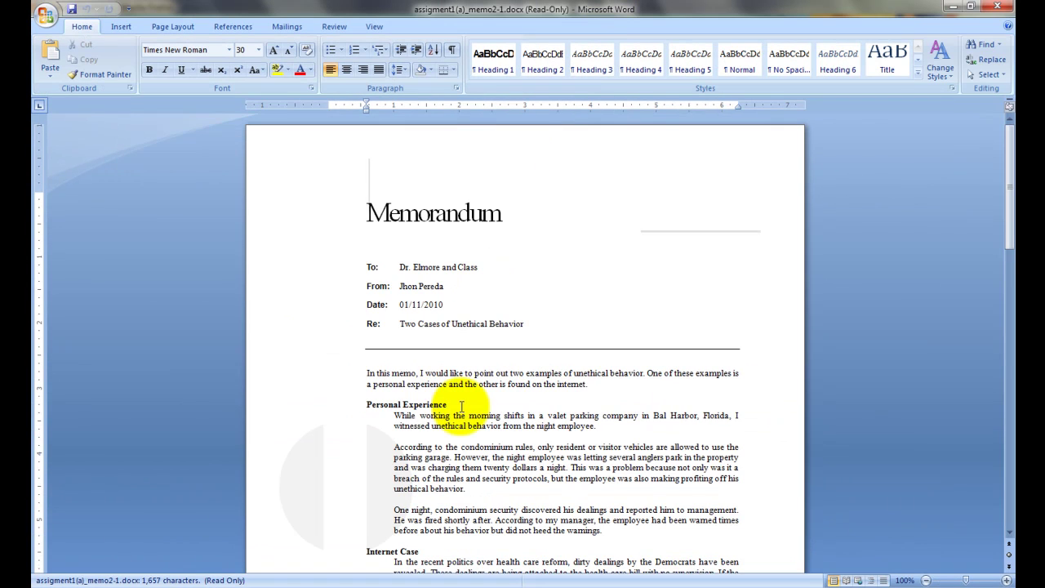
scroll(441, 400, down, 10)
scroll(466, 401, up, 10)
click(997, 6)
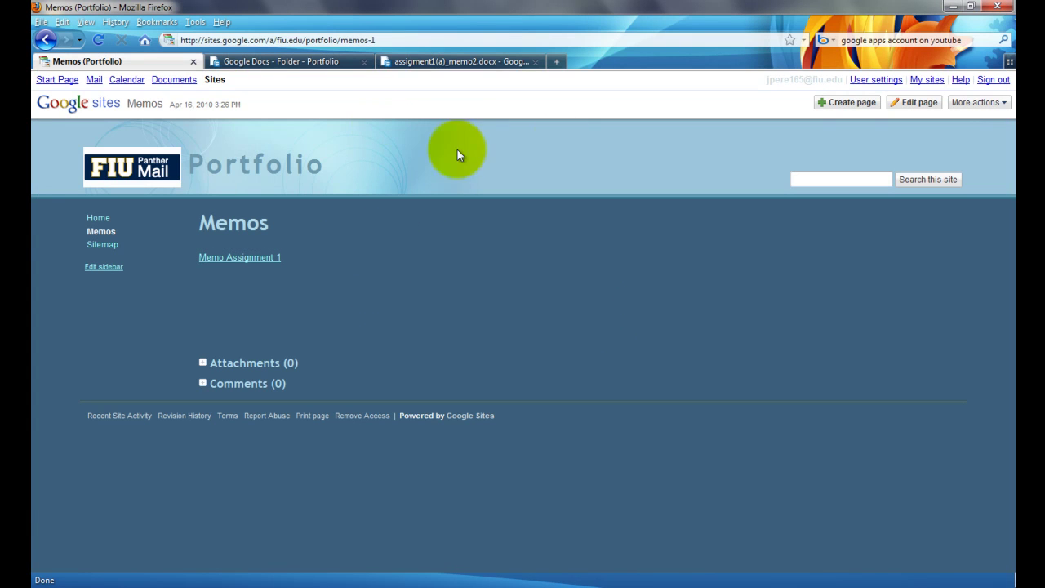
click(326, 62)
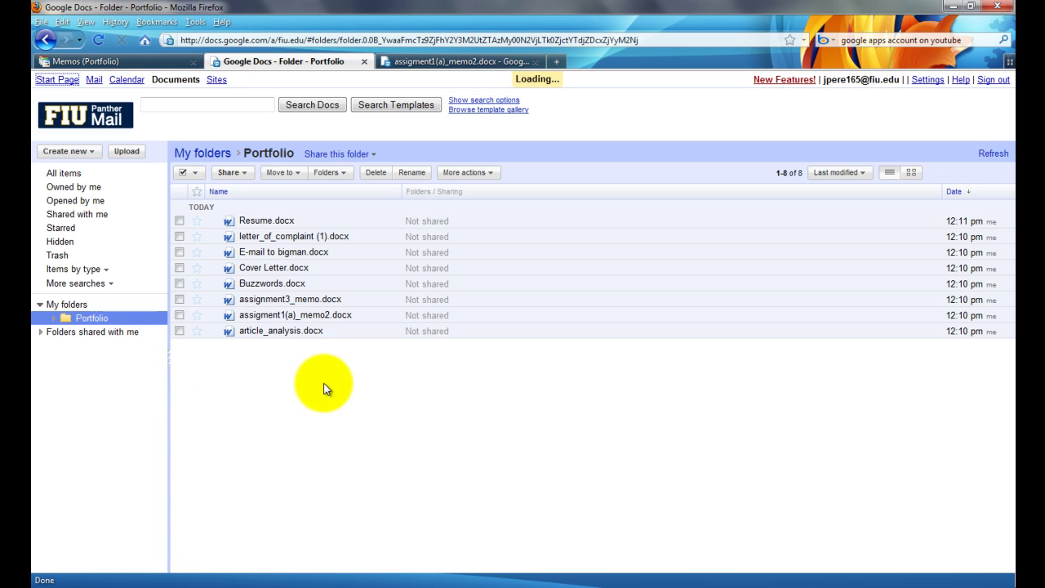
click(173, 65)
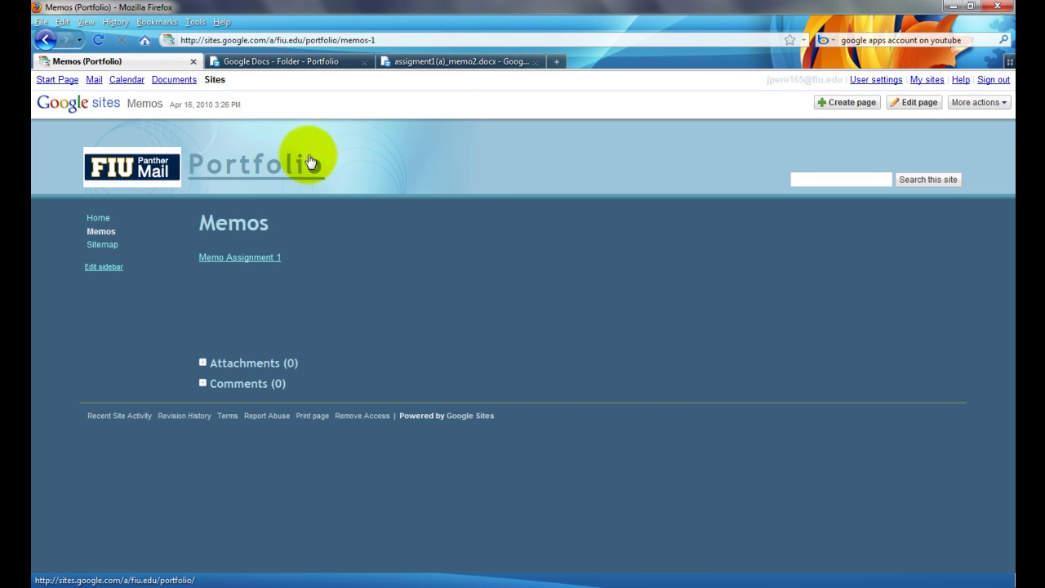